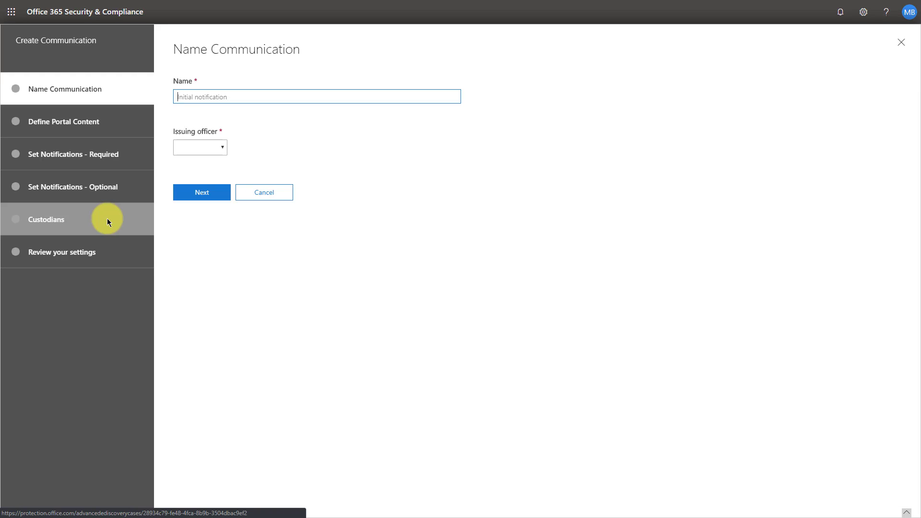
Name the communication "Initial Communication" and assign its issuing officer
{"action": "type", "text": "Initial Communication"}
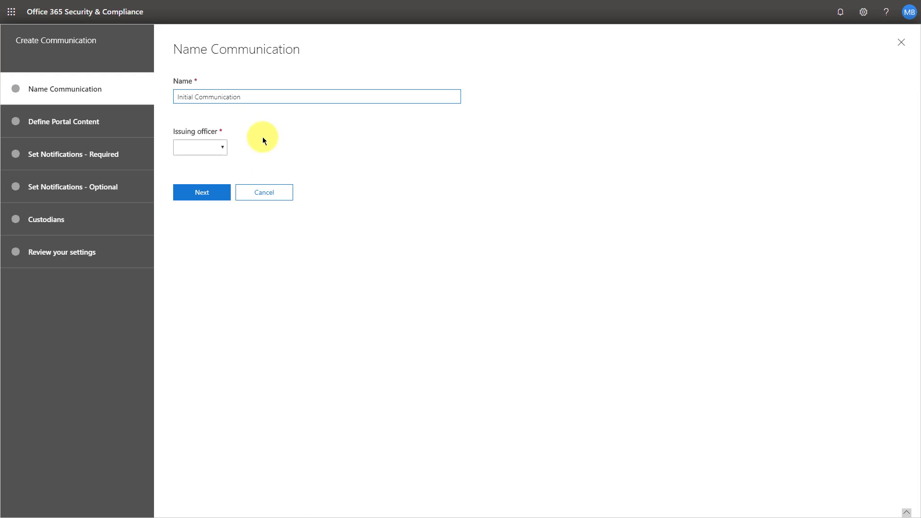
{"action": "left_click", "coordinate": [222, 147]}
{"action": "left_click", "coordinate": [202, 180]}
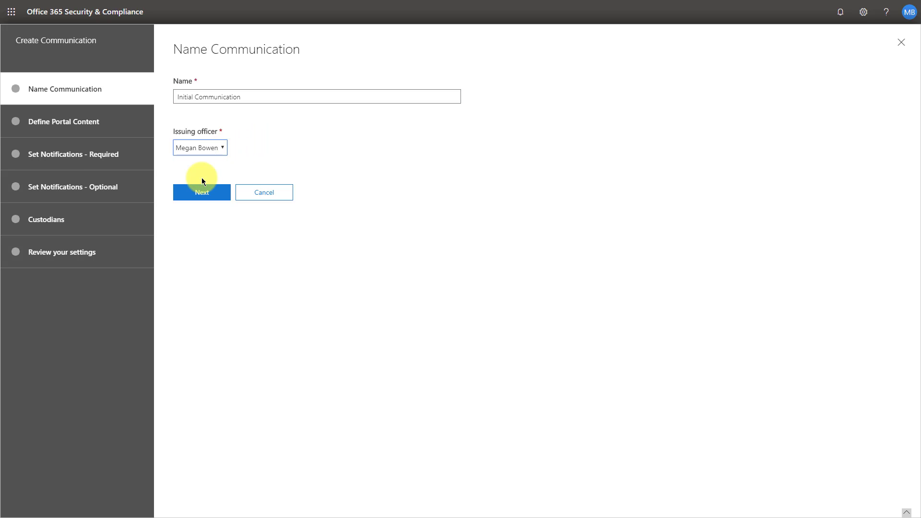
{"action": "left_click", "coordinate": [201, 192]}
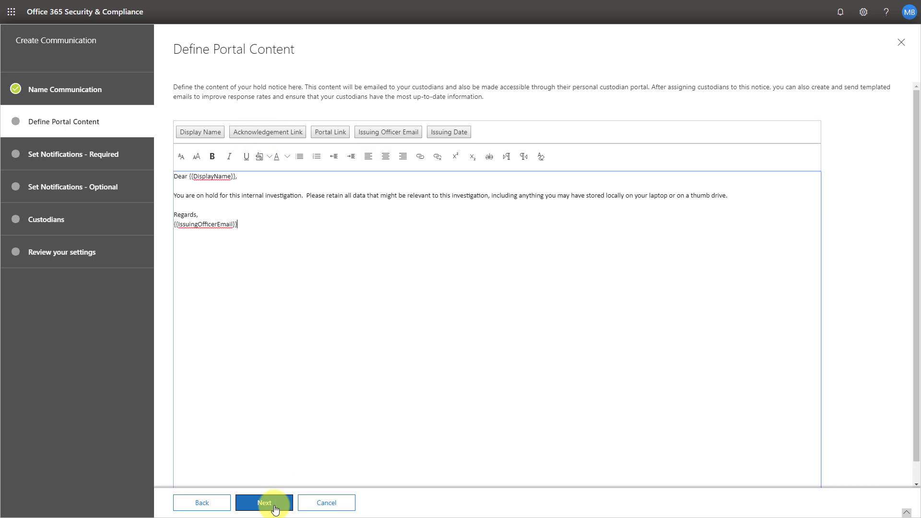
Accept the portal hold notice and save an Issuance notification with subject "Legal Hold Notice - Internal Investigation", a legal hold message and an acknowledgement link
{"action": "left_click", "coordinate": [265, 503]}
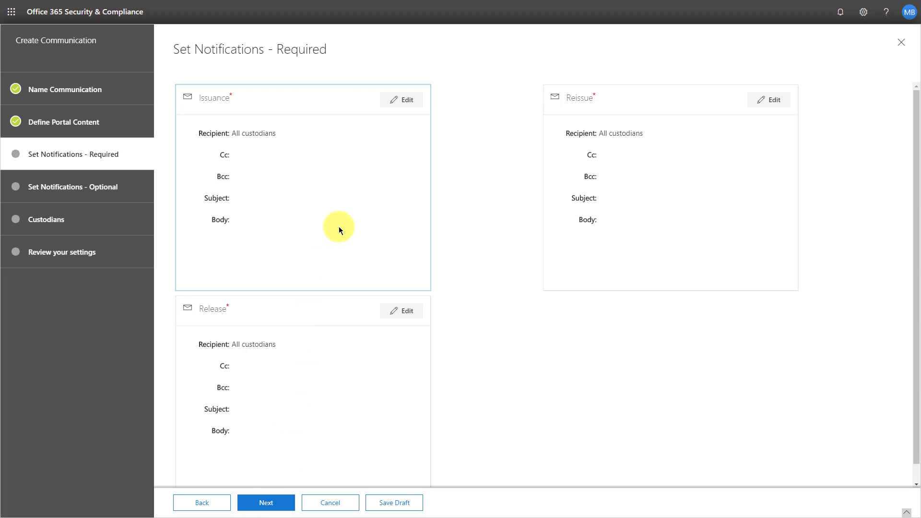
{"action": "left_click", "coordinate": [406, 109]}
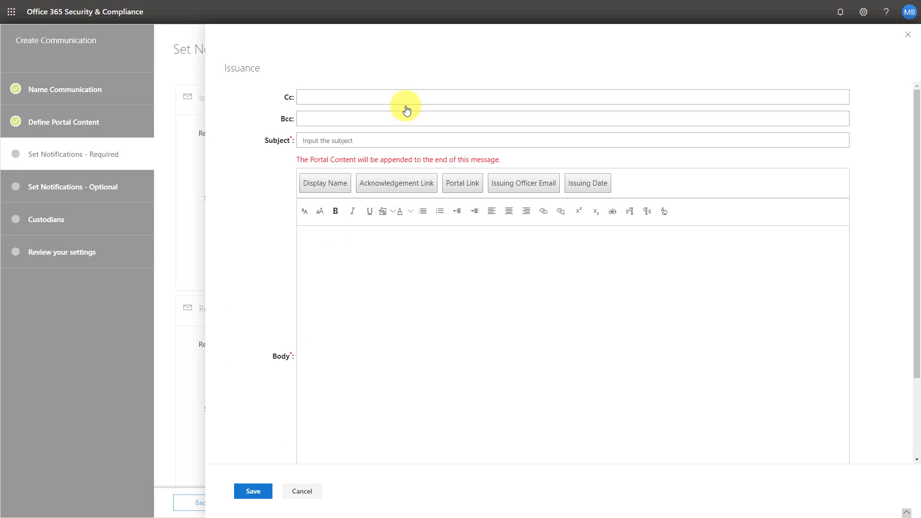
{"action": "left_click", "coordinate": [388, 144]}
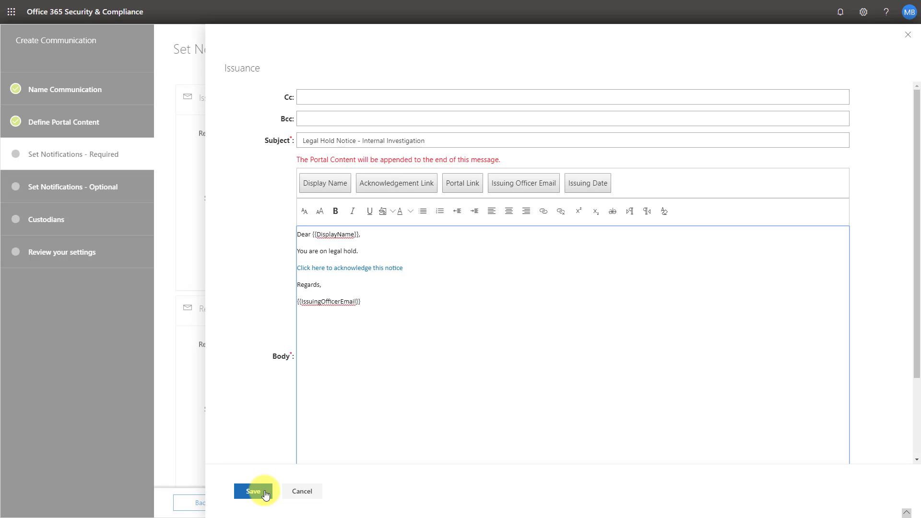
{"action": "left_click", "coordinate": [253, 491]}
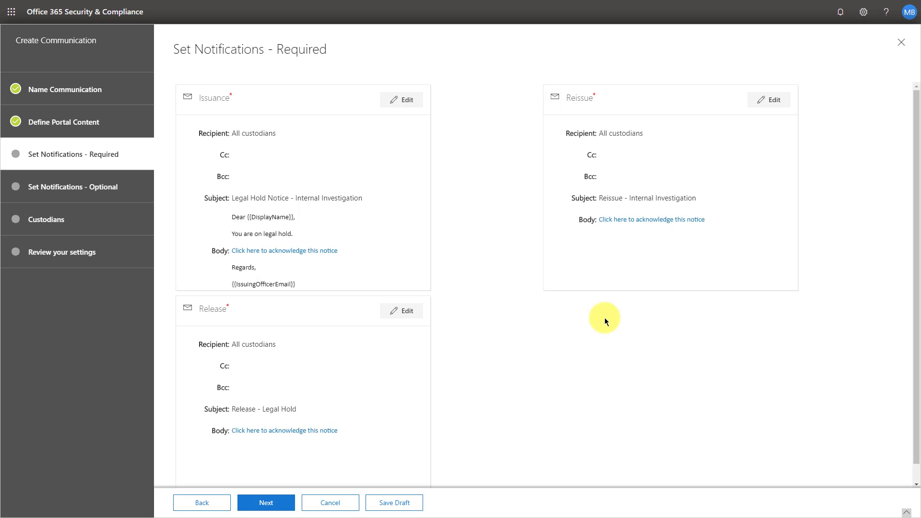
Accept the required notifications and open the optional Reminder notification for editing
{"action": "left_click", "coordinate": [265, 502]}
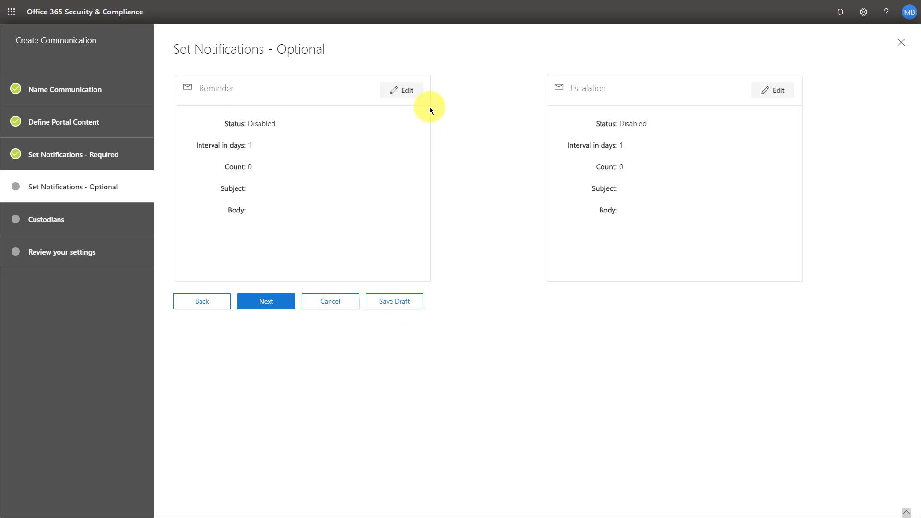
{"action": "left_click", "coordinate": [411, 92]}
{"action": "left_click", "coordinate": [408, 91]}
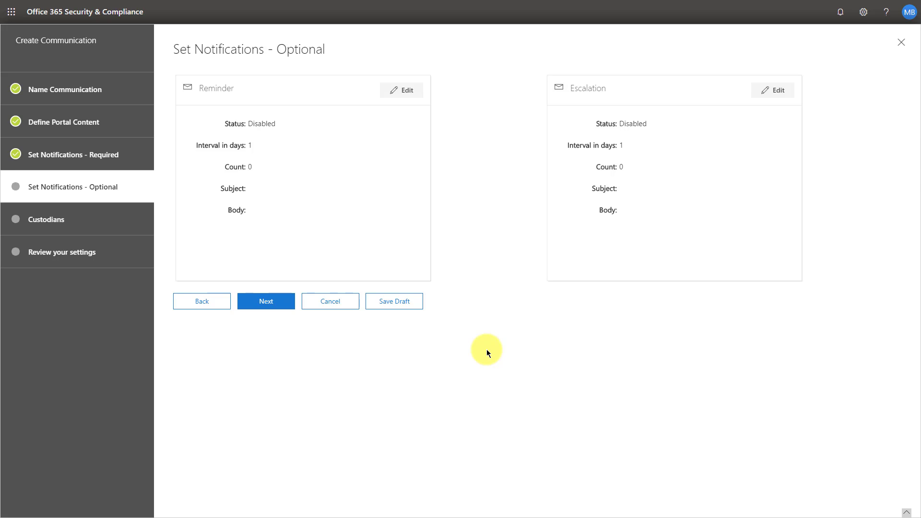
Keep all listed custodians as recipients of the hold notice, review the settings and send the communication
{"action": "left_click", "coordinate": [267, 302]}
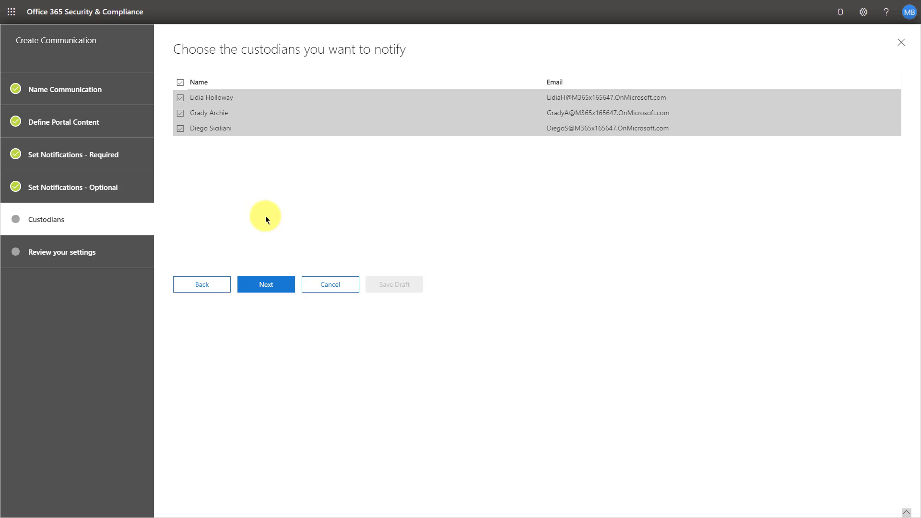
{"action": "left_click", "coordinate": [263, 286]}
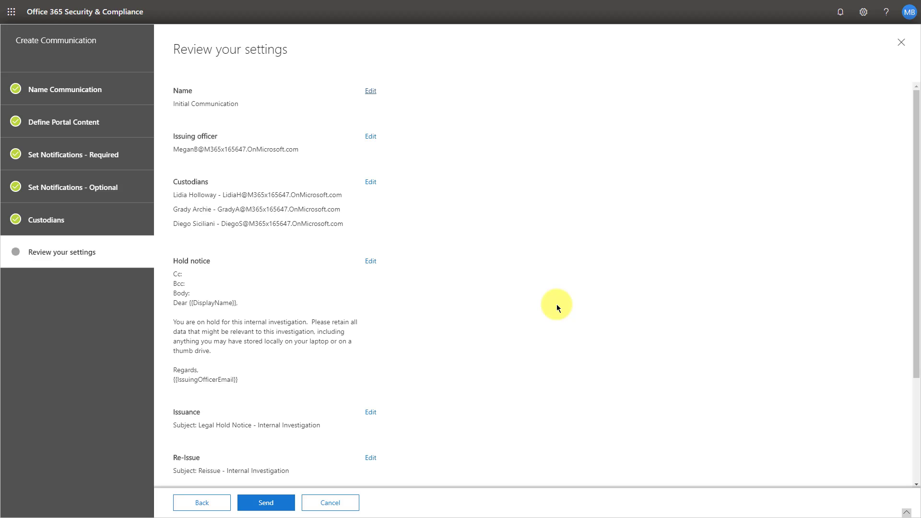
{"action": "scroll", "coordinate": [556, 304], "scroll_direction": "down", "scroll_amount": 2}
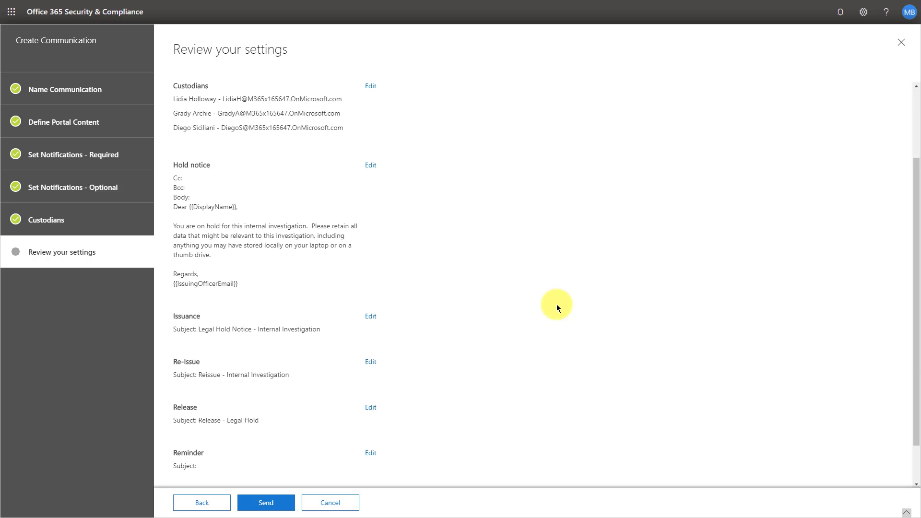
{"action": "left_click", "coordinate": [260, 505]}
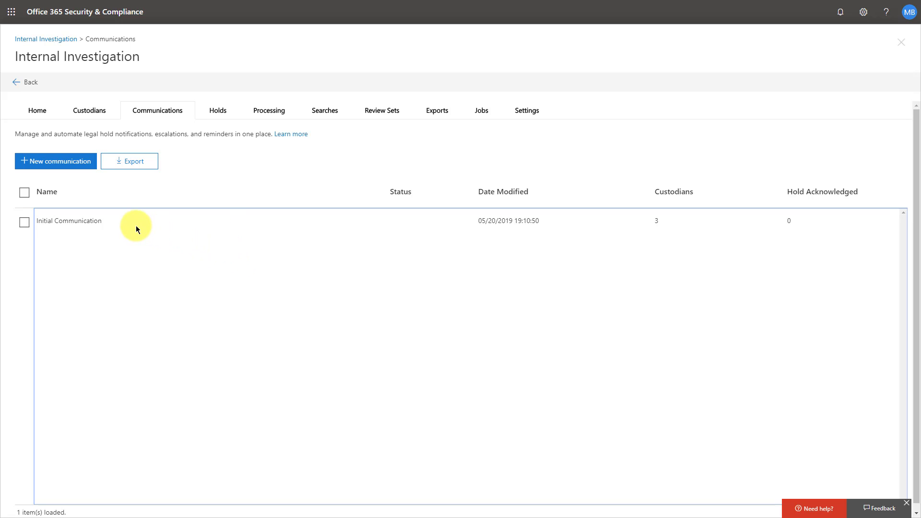
Check the custodians' acknowledgement status in the details of Initial Communication
{"action": "left_click", "coordinate": [165, 221]}
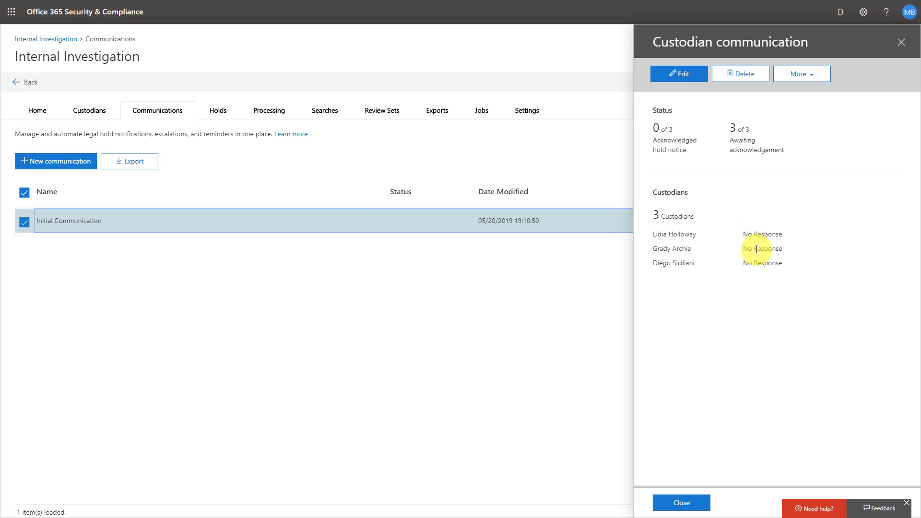
{"action": "left_click", "coordinate": [418, 402]}
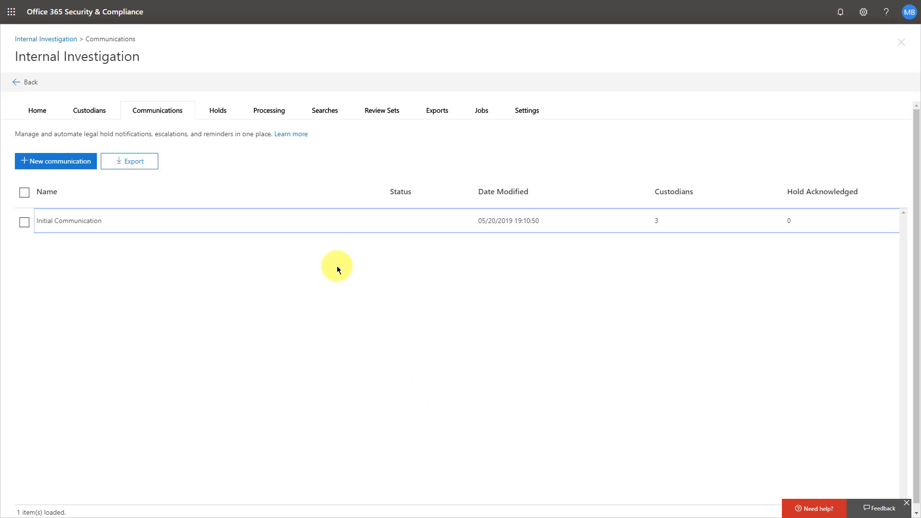
Inspect the locations, statistics and status of the case's existing custodian hold
{"action": "left_click", "coordinate": [219, 114]}
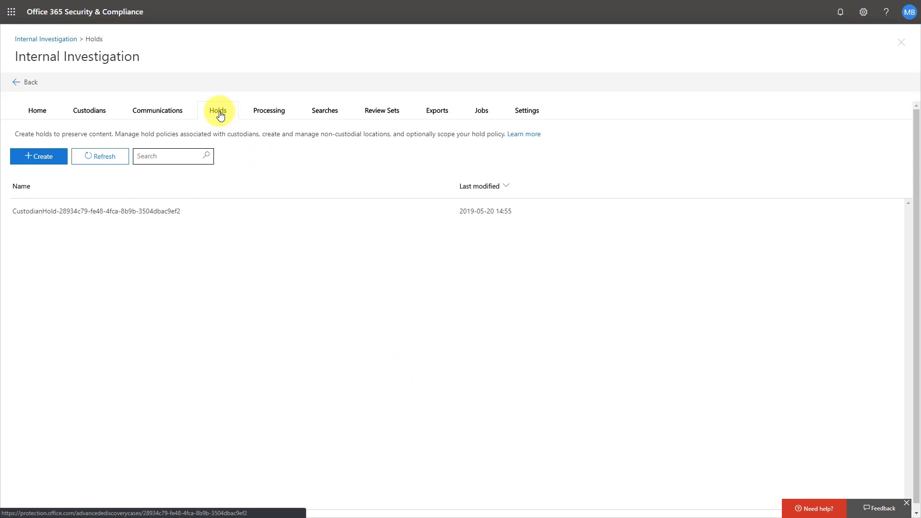
{"action": "left_click", "coordinate": [154, 214]}
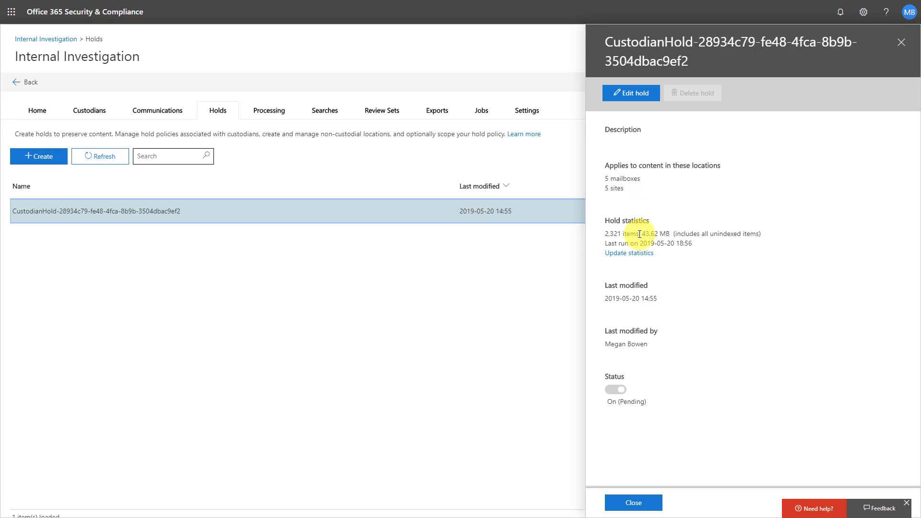
{"action": "left_click", "coordinate": [638, 501]}
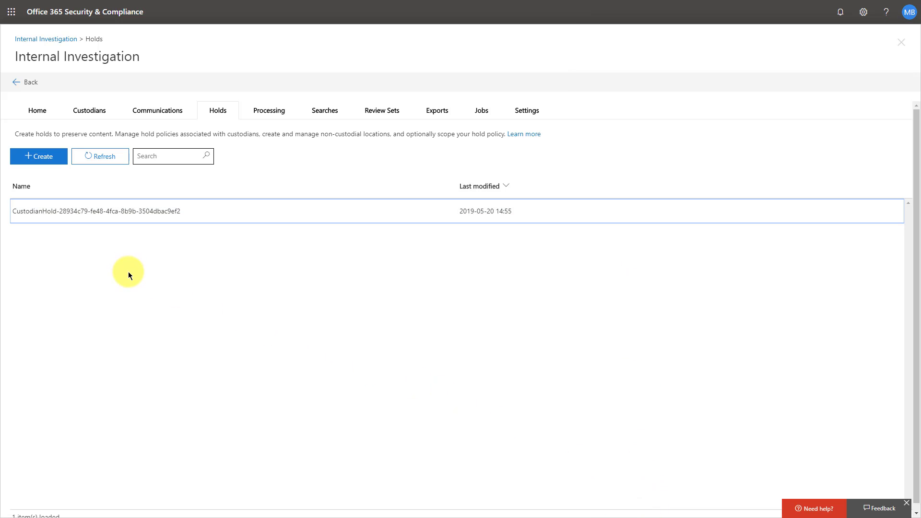
Start a new hold in the case and name it "Additional Data"
{"action": "left_click", "coordinate": [39, 160]}
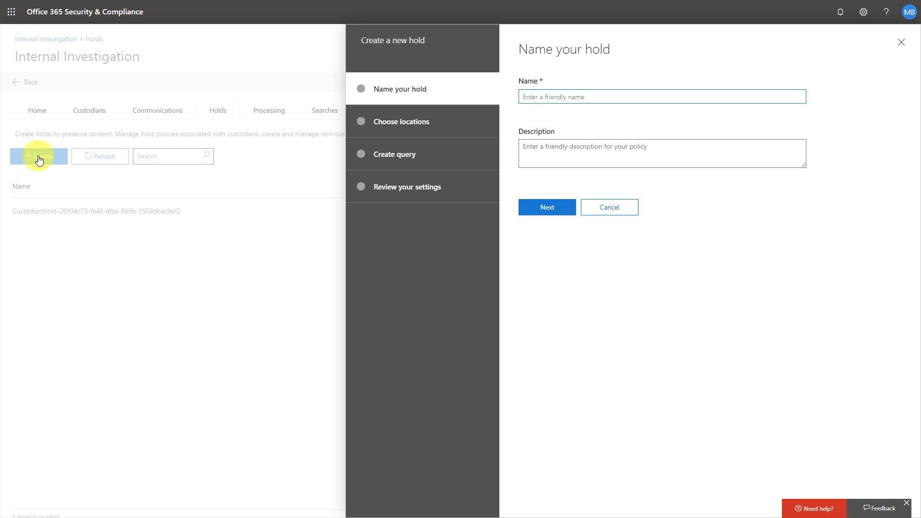
{"action": "type", "text": "Legal Hold"}
{"action": "left_click", "coordinate": [547, 207]}
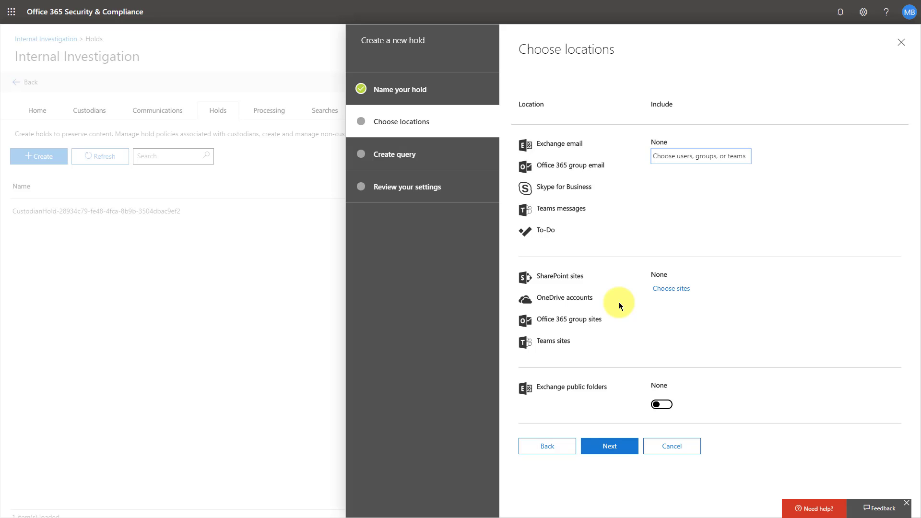
Search for the non-custodial user by first name and add that mailbox to the hold's Exchange email location
{"action": "left_click", "coordinate": [718, 156]}
{"action": "left_click", "coordinate": [535, 148]}
{"action": "type", "text": "Irvin"}
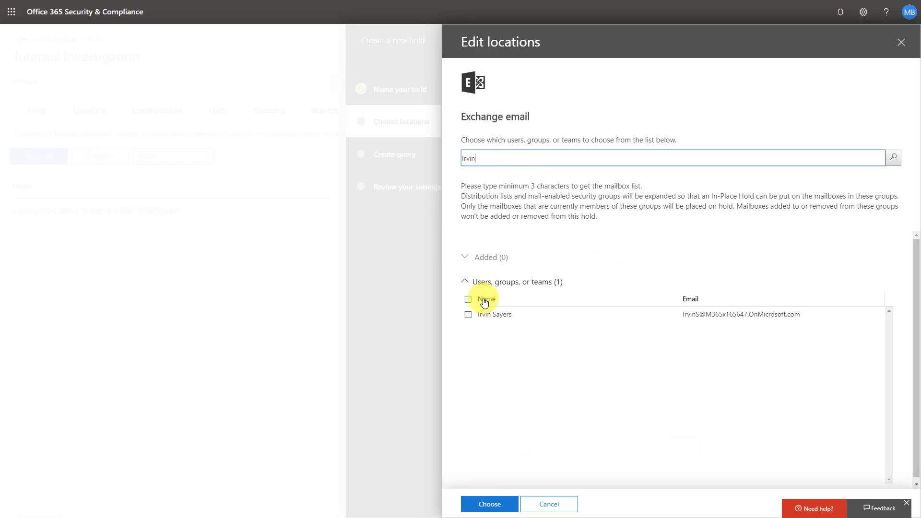
{"action": "left_click", "coordinate": [470, 316]}
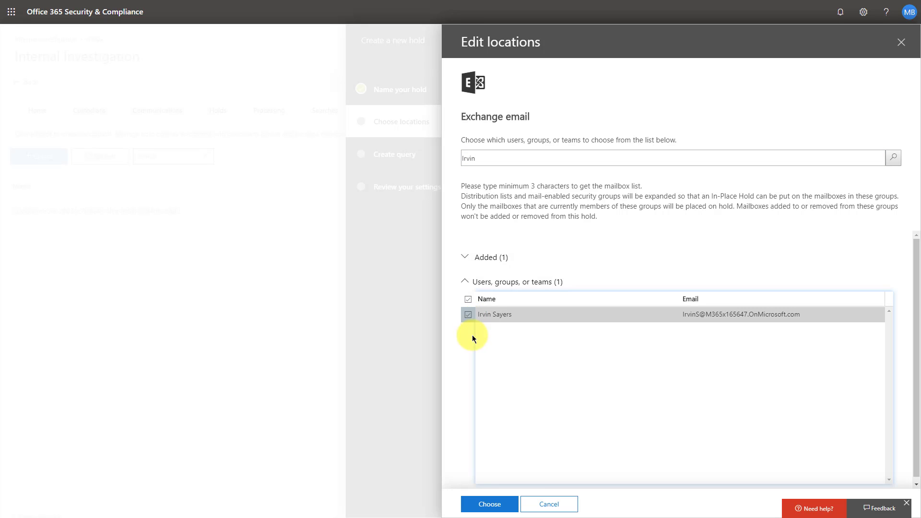
{"action": "left_click", "coordinate": [499, 503]}
{"action": "left_click", "coordinate": [501, 503]}
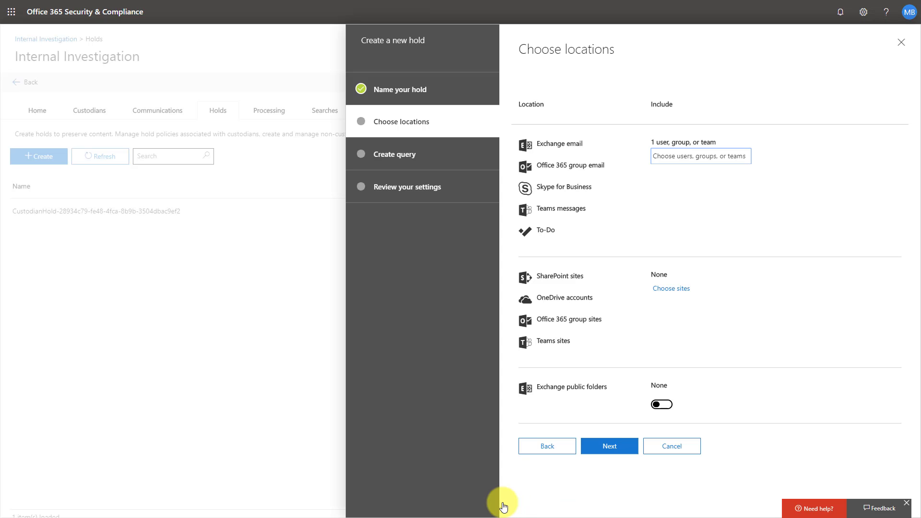
Leave the hold's keyword query empty, create the hold and close its details
{"action": "left_click", "coordinate": [608, 453]}
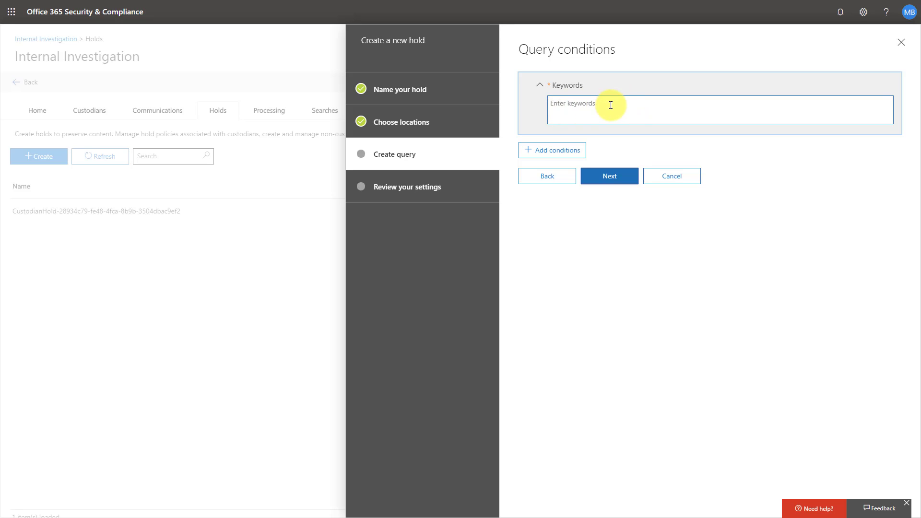
{"action": "left_click", "coordinate": [604, 176]}
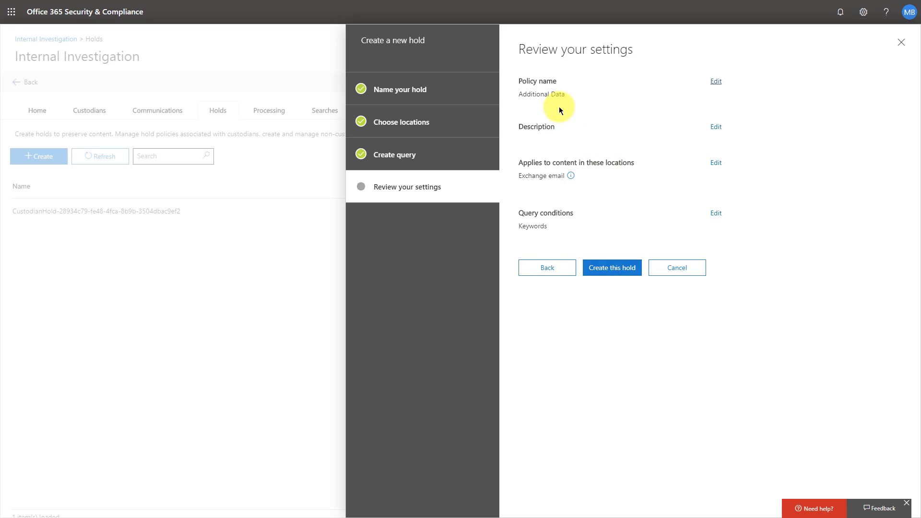
{"action": "left_click", "coordinate": [616, 273]}
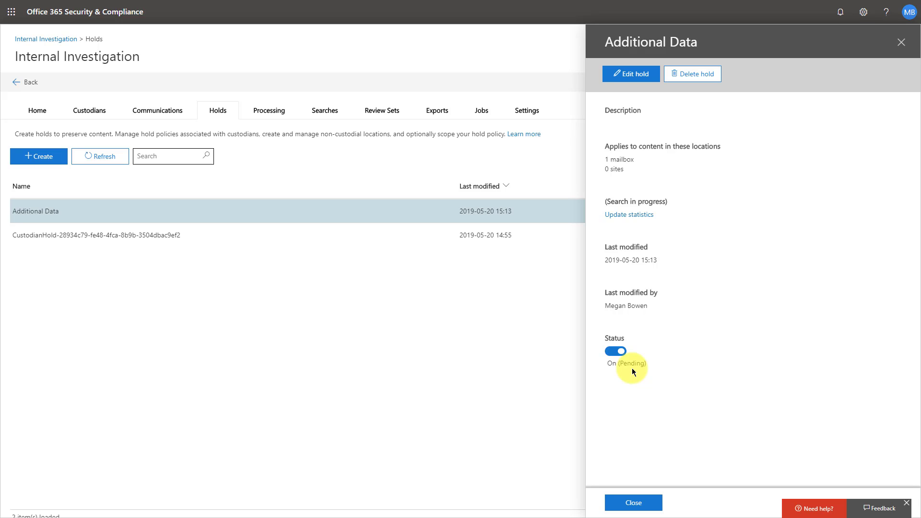
{"action": "left_click", "coordinate": [177, 281]}
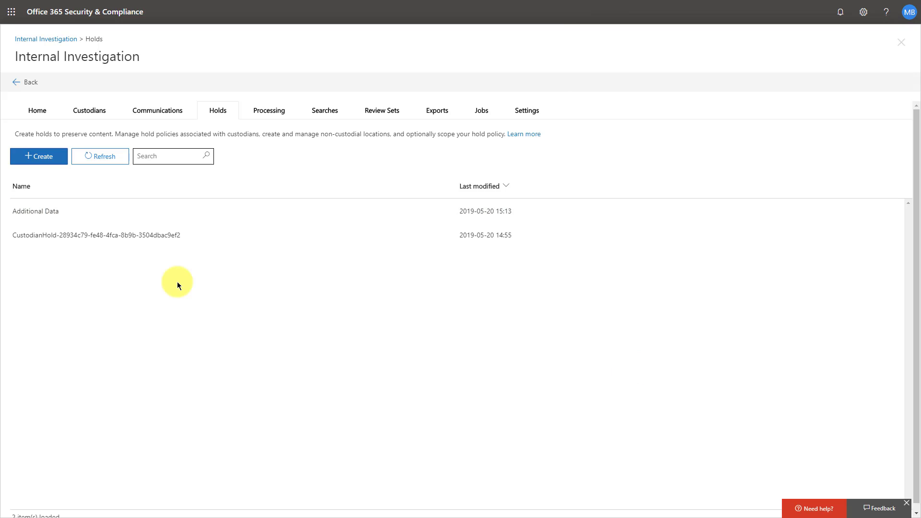